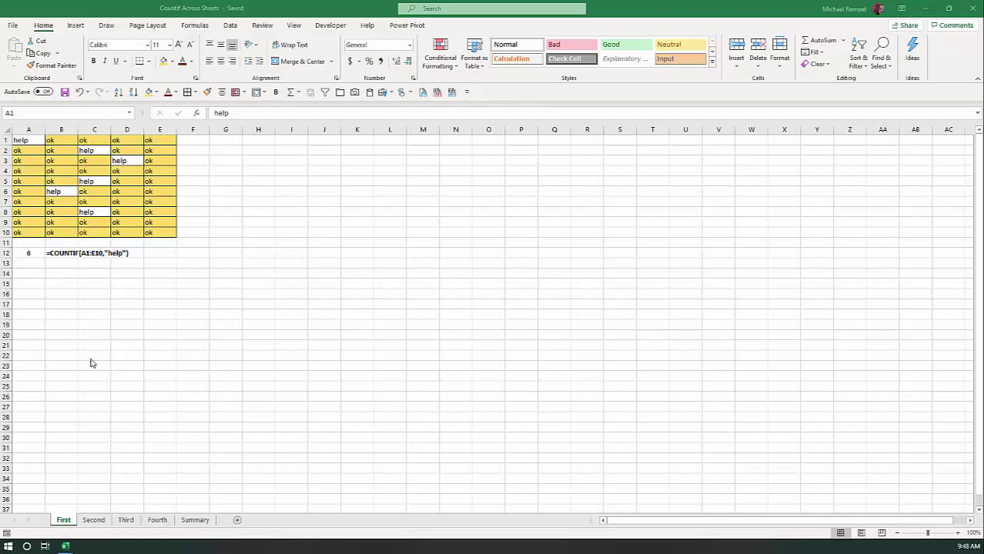
- Step through the Second, Third and Fourth sheets, then go to the Summary sheet with its total of 36
key("ctrl+Page_Down")
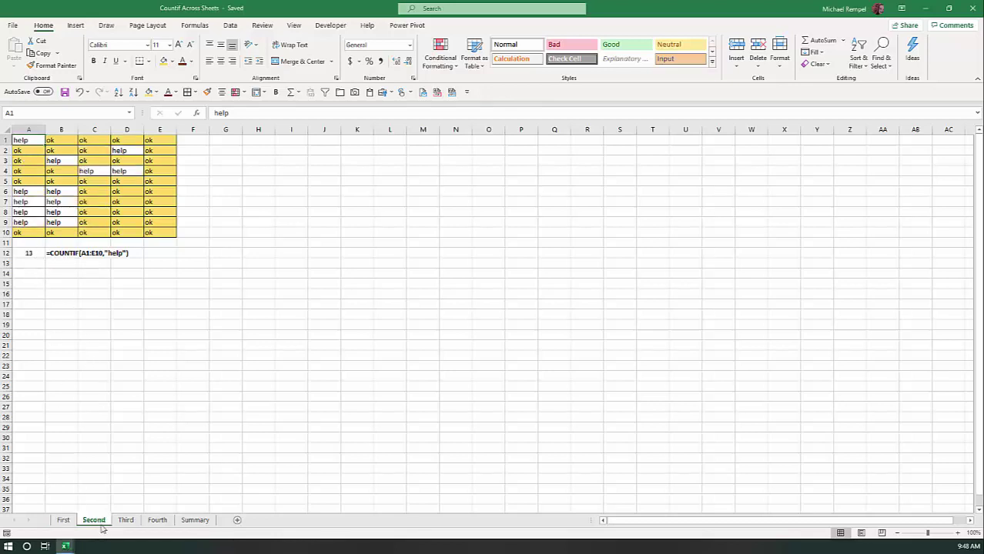
key("ctrl+Page_Down")
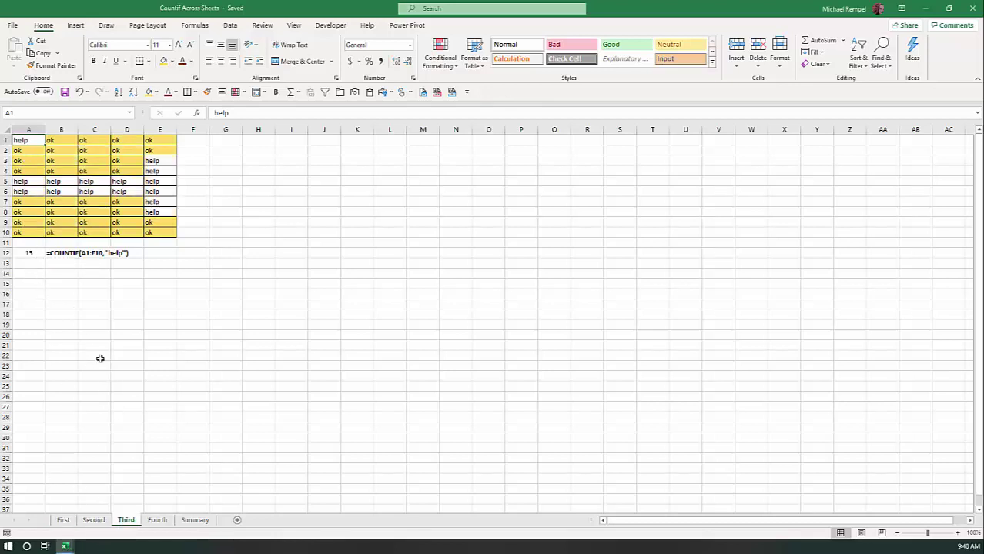
key("ctrl+Page_Down")
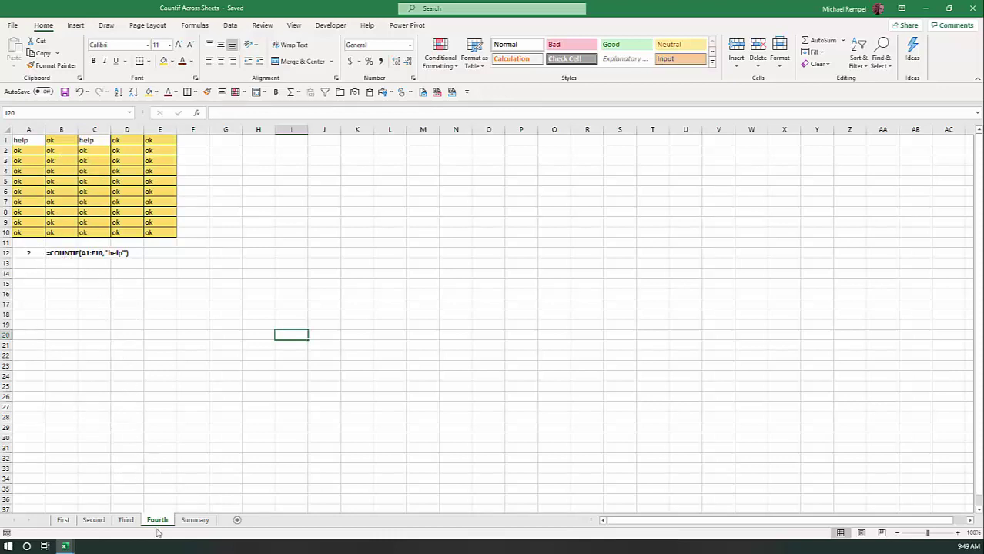
left_click(196, 521)
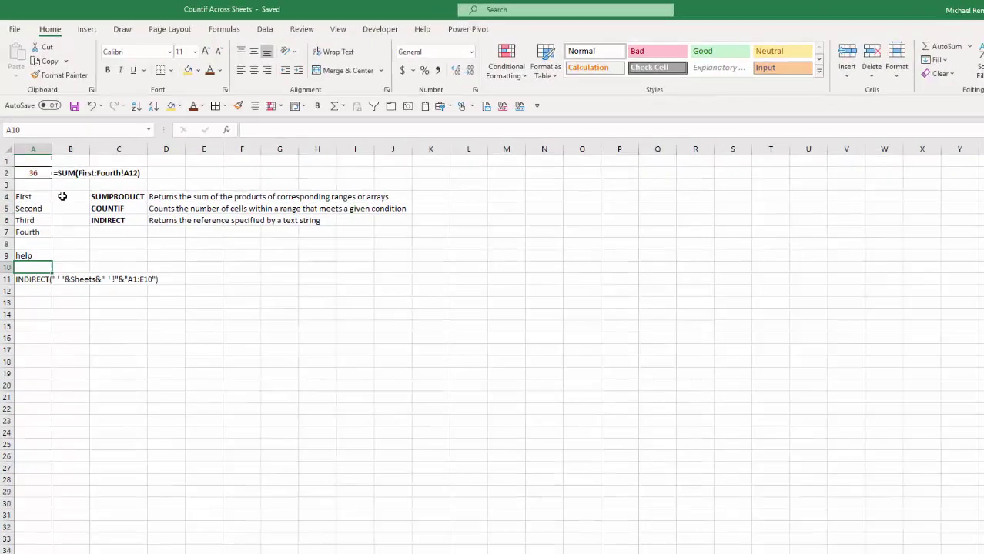
left_click(34, 172)
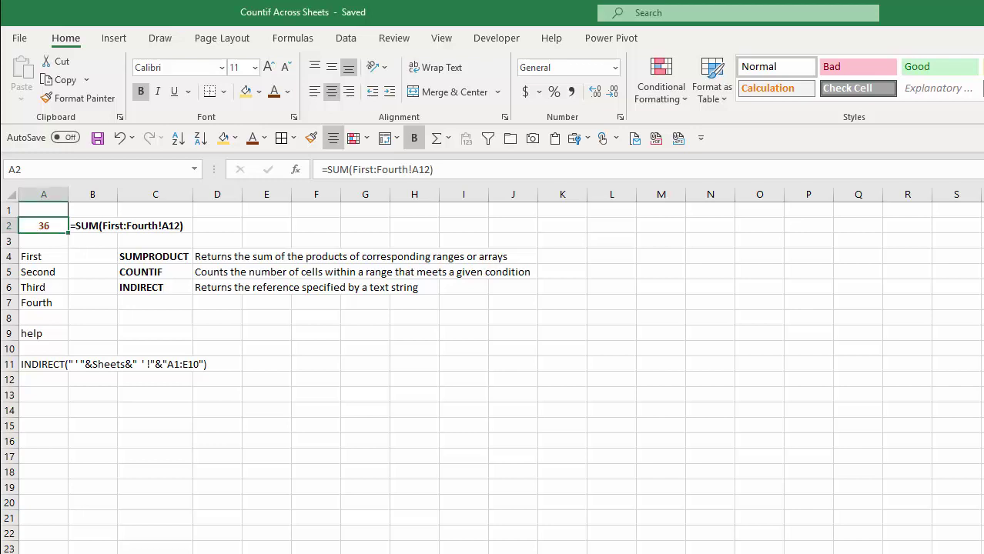
- Select the sheet names First through Fourth in A4:A7 as the Sheets range, then return to cell A1
left_click(42, 210)
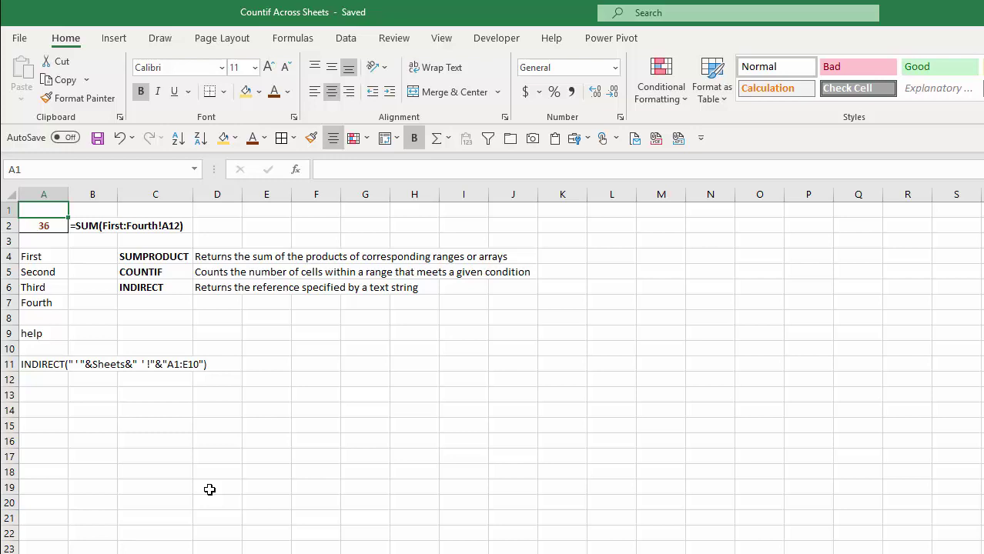
left_click(56, 256)
left_click(56, 271)
left_click(52, 285)
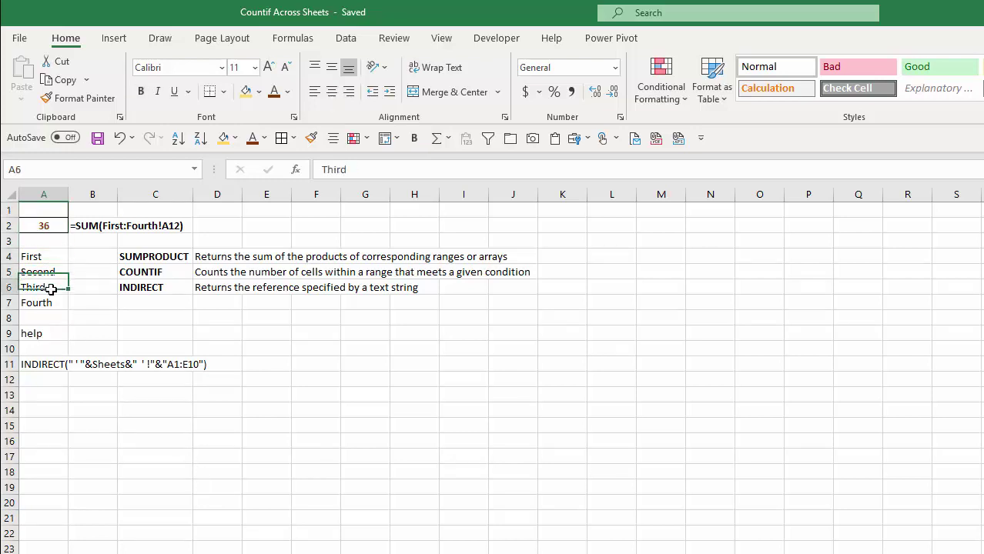
left_click(50, 301)
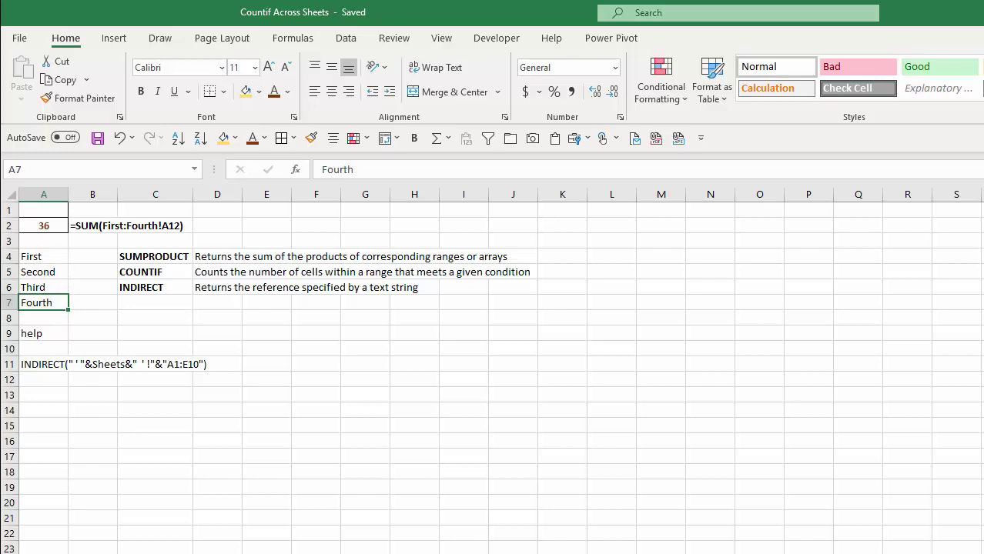
left_click_drag(43, 253, 38, 306)
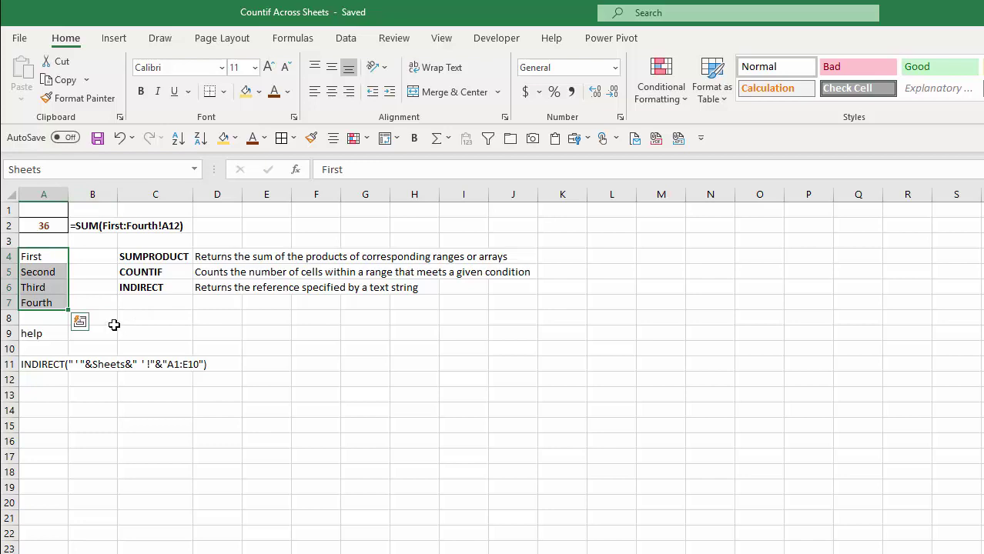
left_click(52, 213)
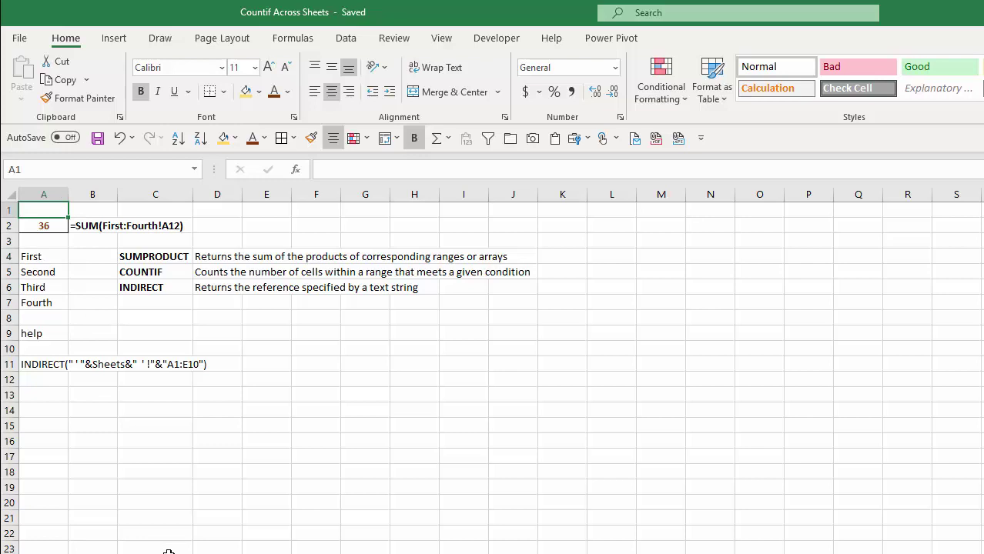
- Begin A1's formula as =SUMPRODUCT(COUNTIF(INDIRECT( using function autocomplete
type("=sum")
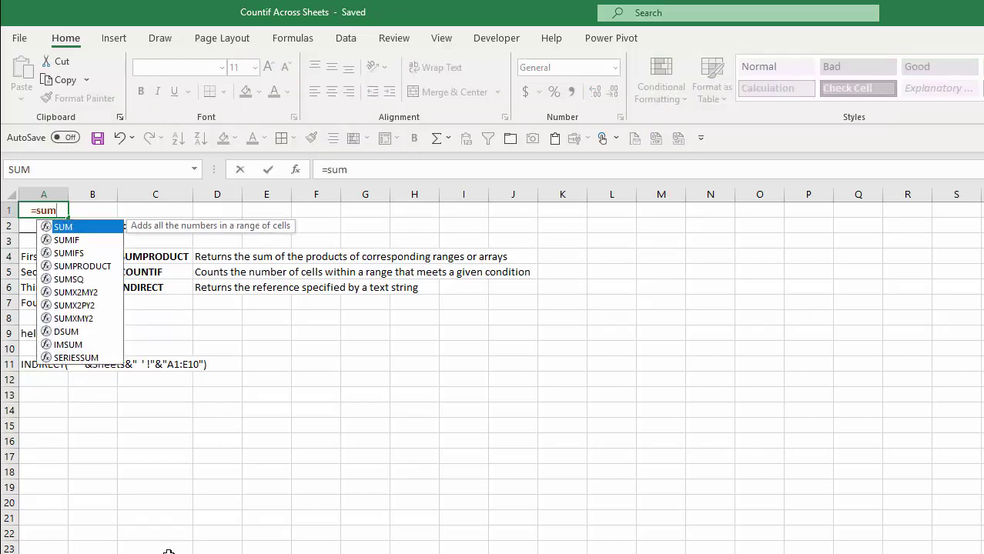
type("p")
key("Tab")
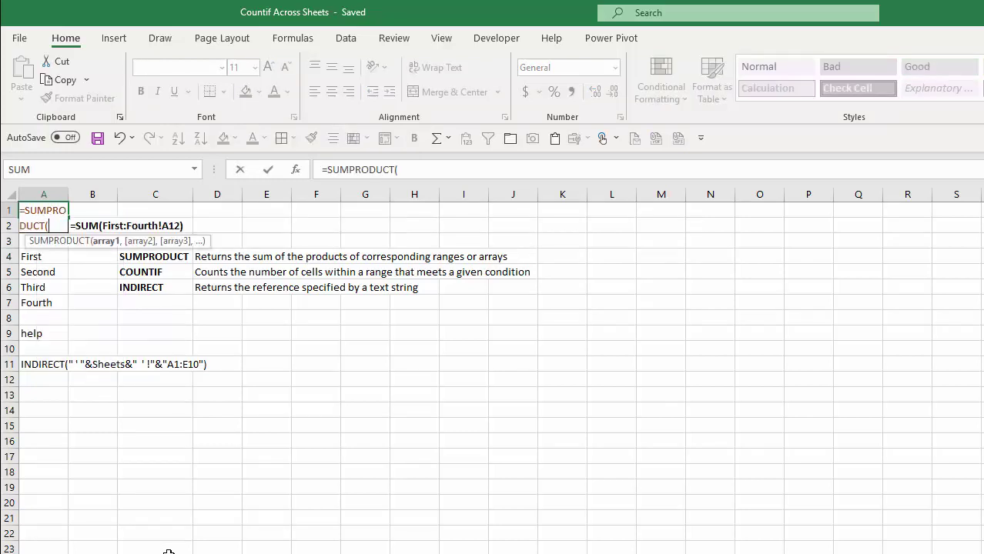
type("co")
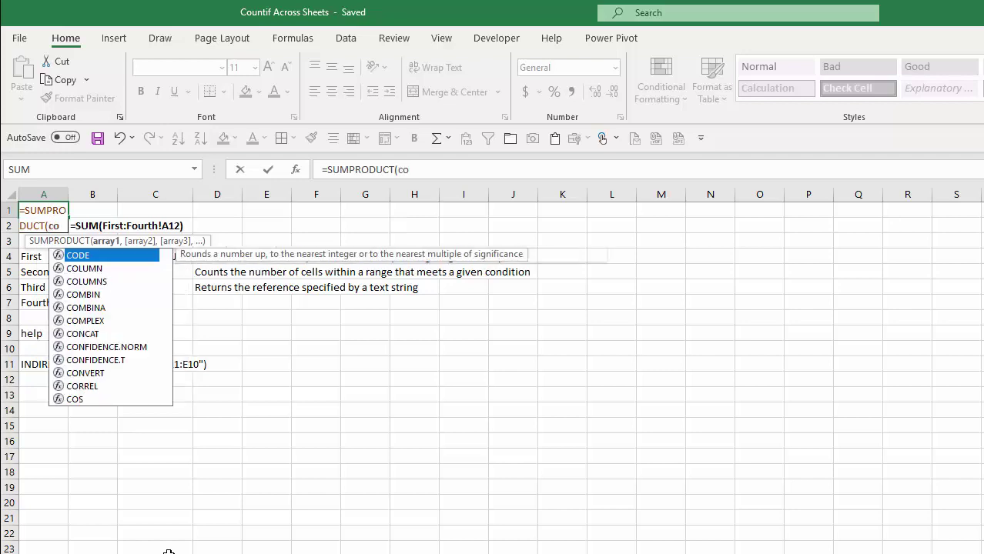
type("untif")
key("Tab")
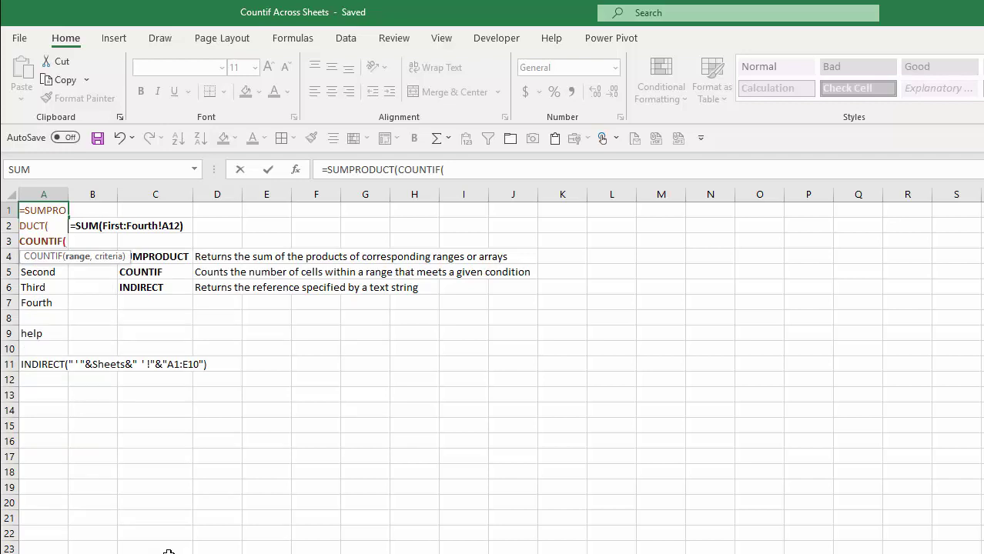
type("indi")
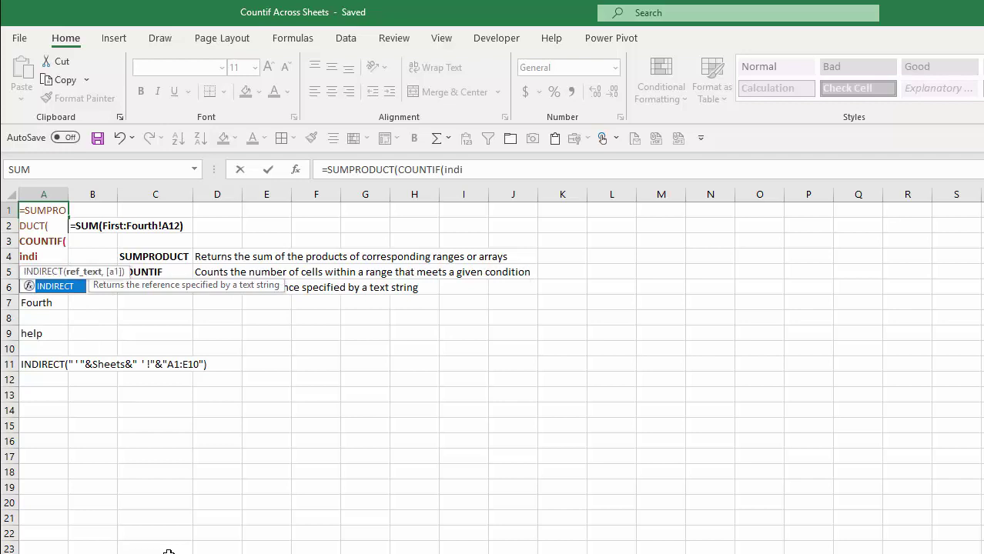
key("Tab")
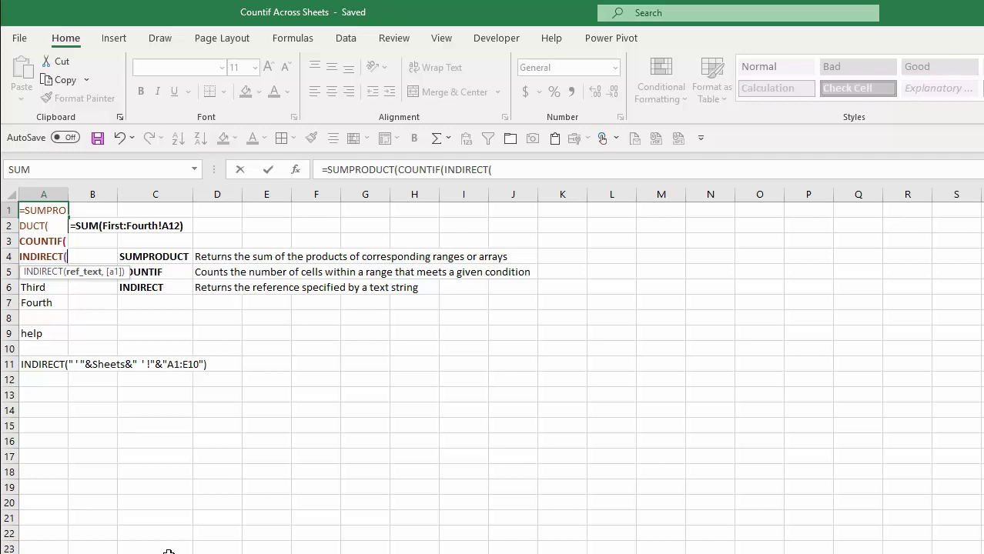
- Complete A1 as =SUMPRODUCT(COUNTIF(INDIRECT("'"&Sheets&"'!"&"A1:E10"),A9)), returning 36
type("\"")
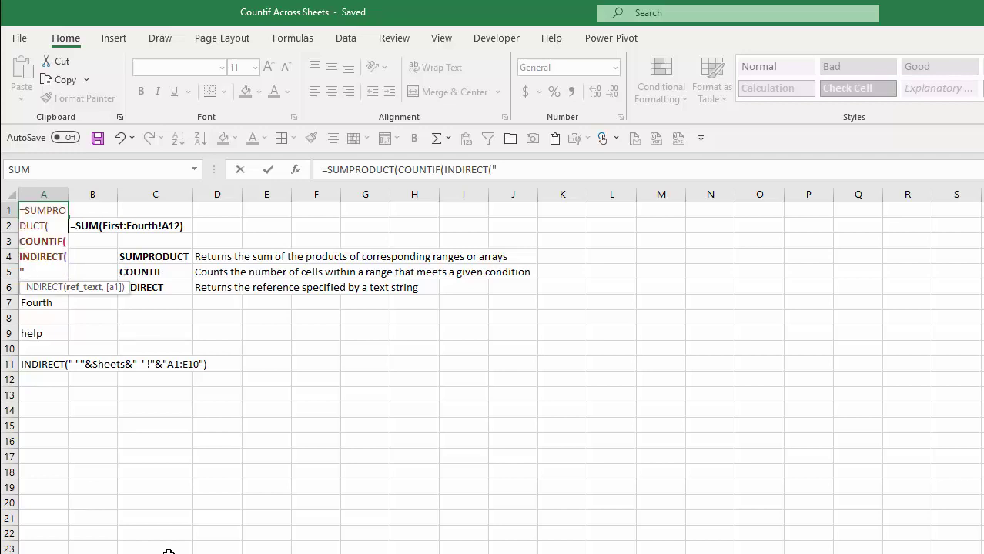
type("'\"&Sh")
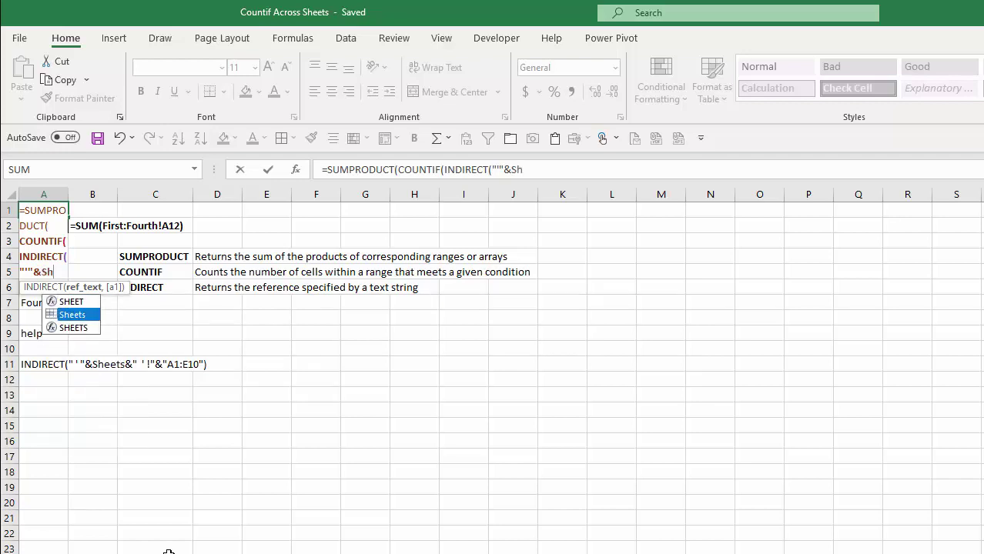
key("Tab")
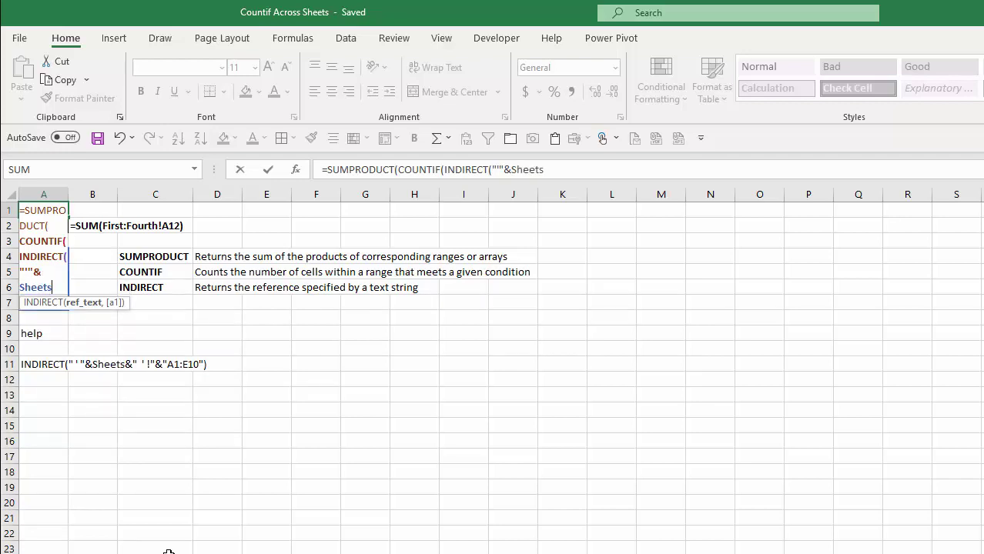
type("&\"'!")
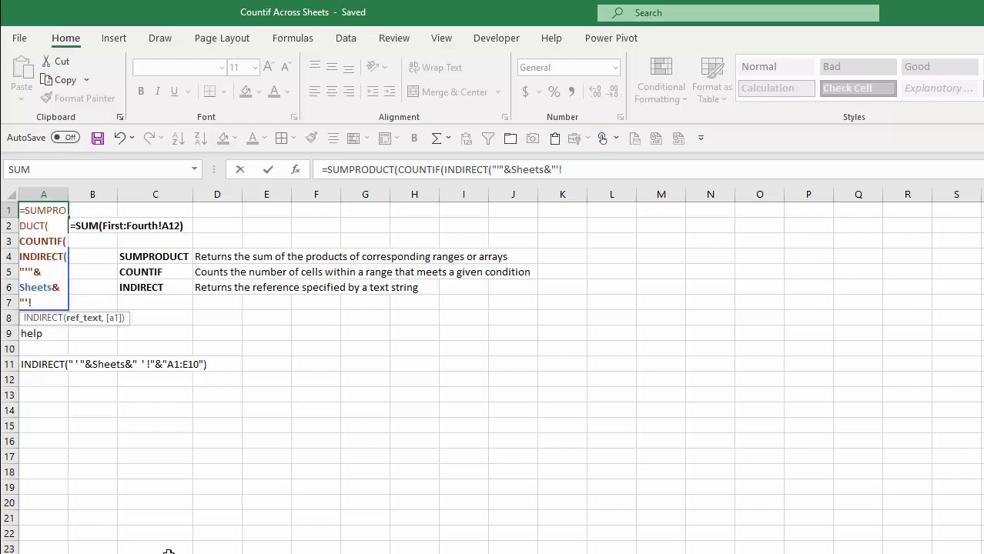
type("\"&\"A1:E10")
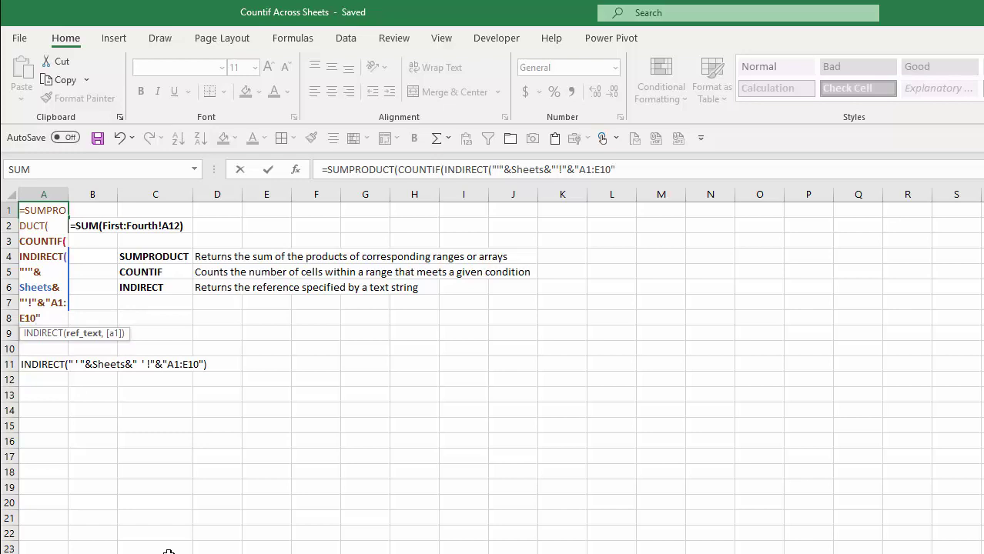
type("\")")
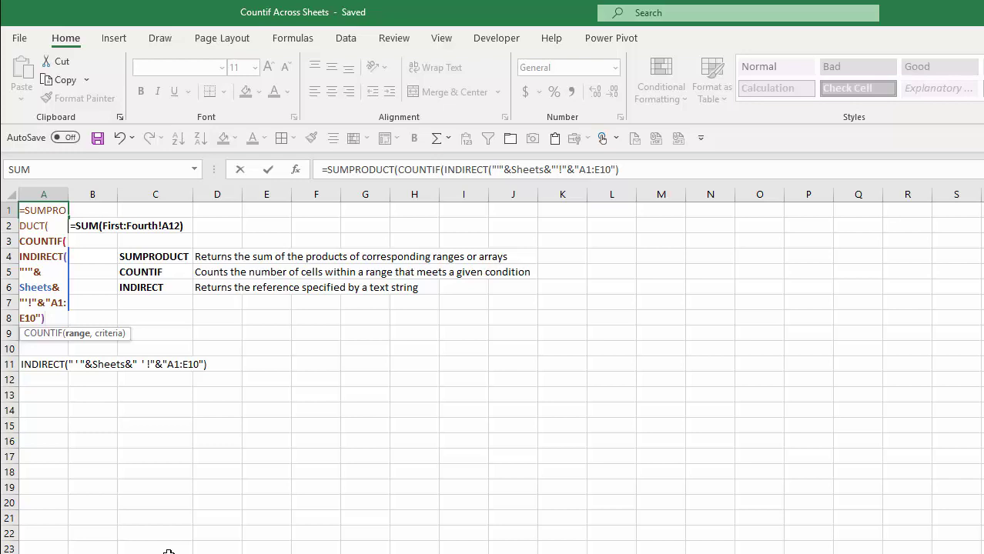
type(",")
type("A9")
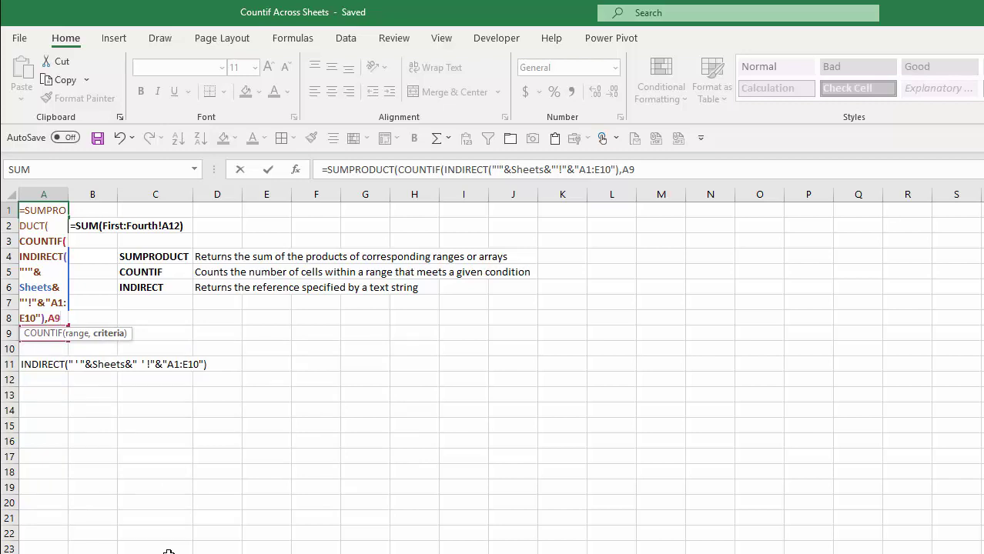
type(")")
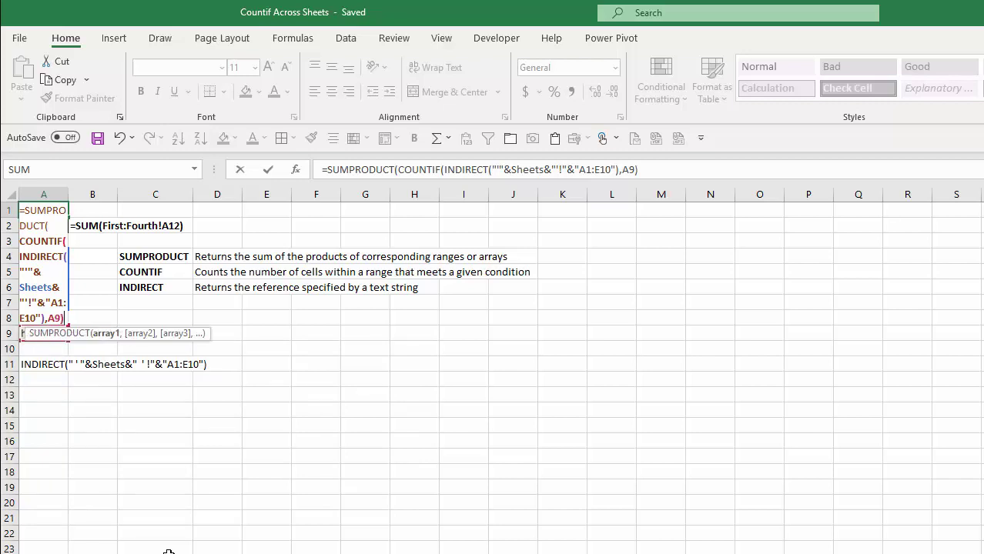
type(")")
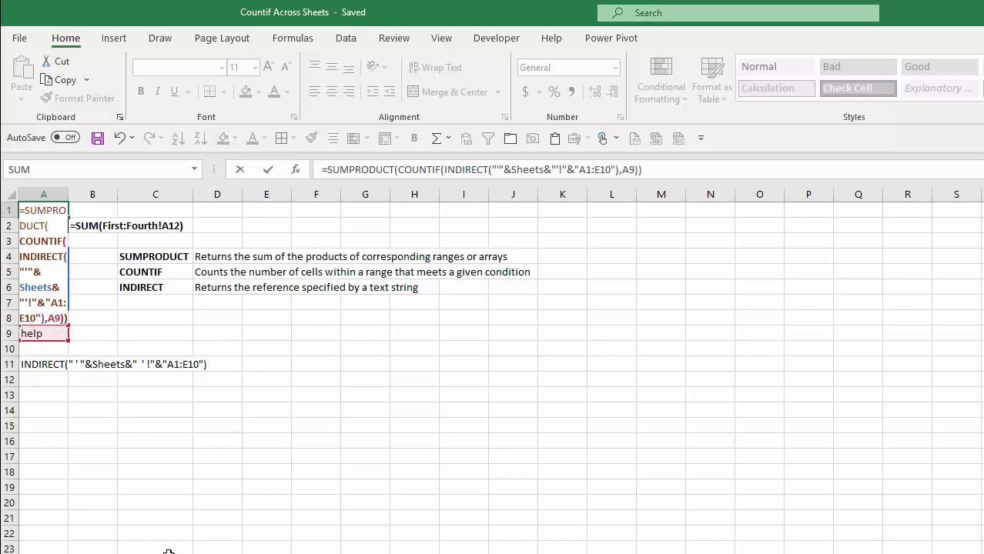
key("Return")
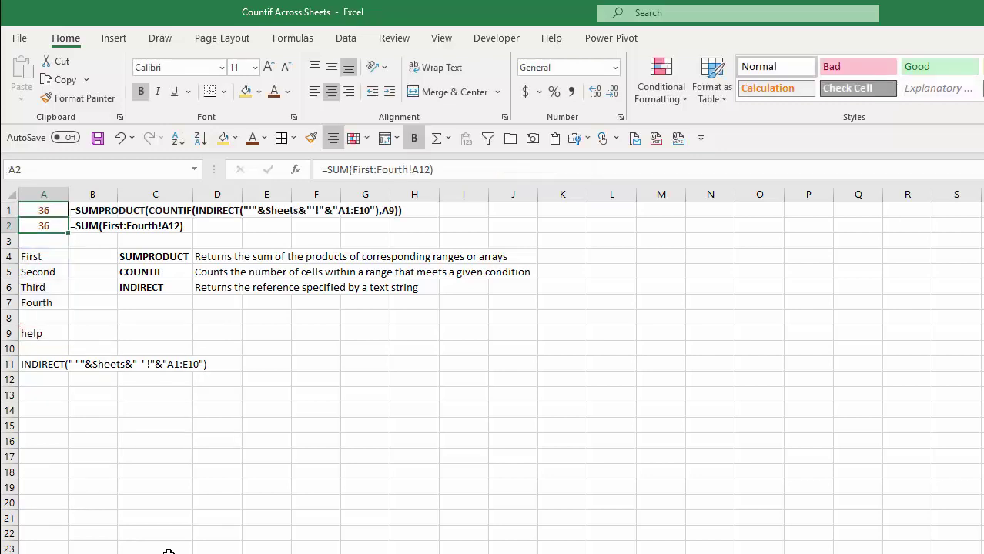
left_click(47, 209)
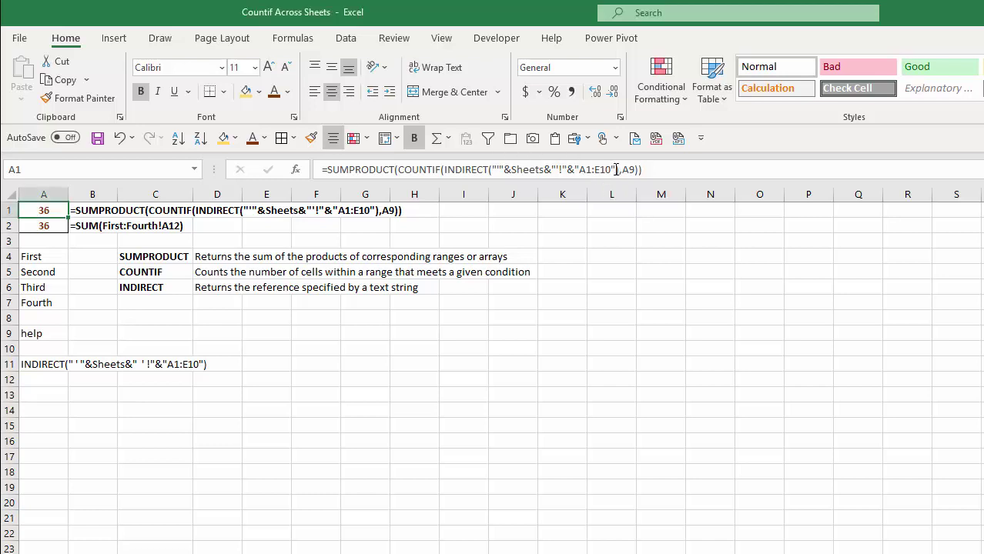
left_click_drag(617, 171, 495, 167)
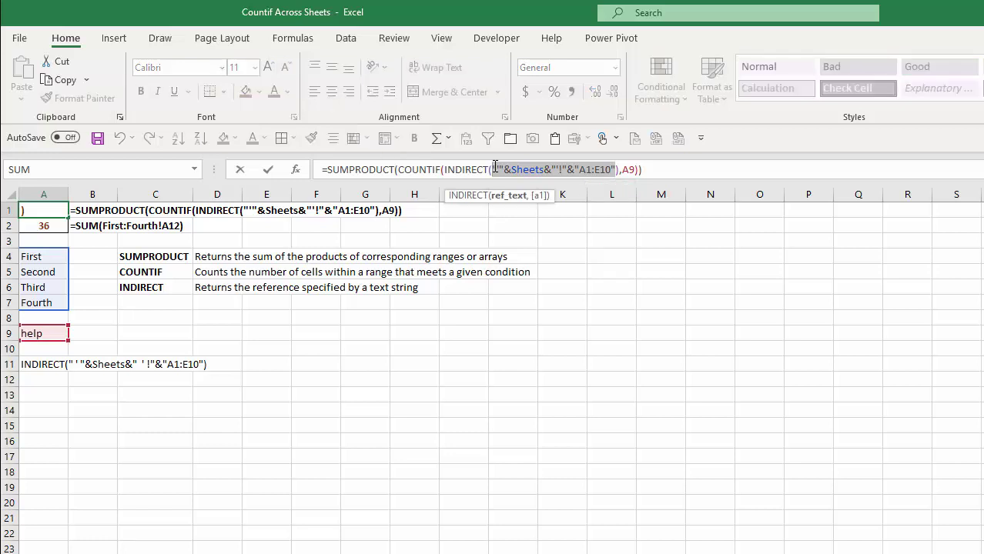
key("F9")
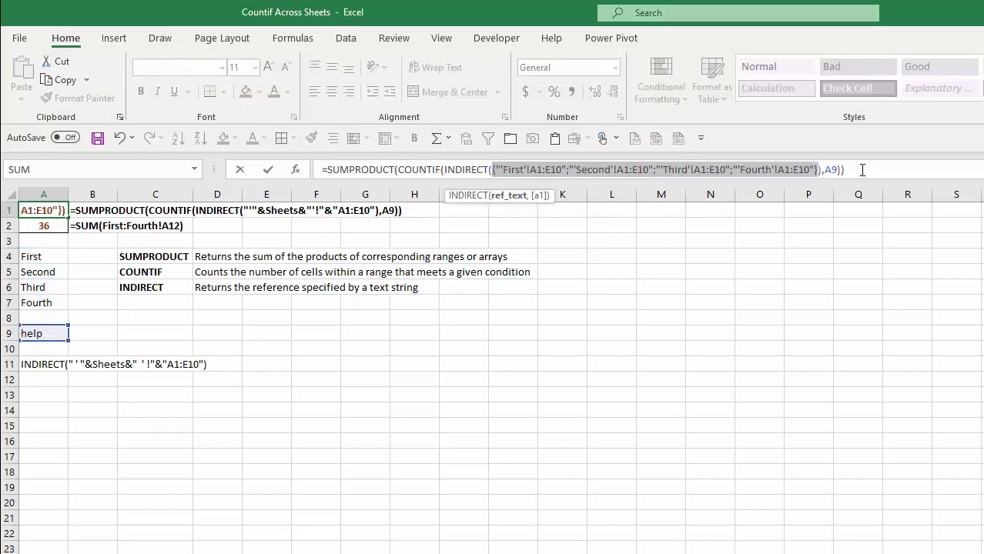
left_click(862, 169)
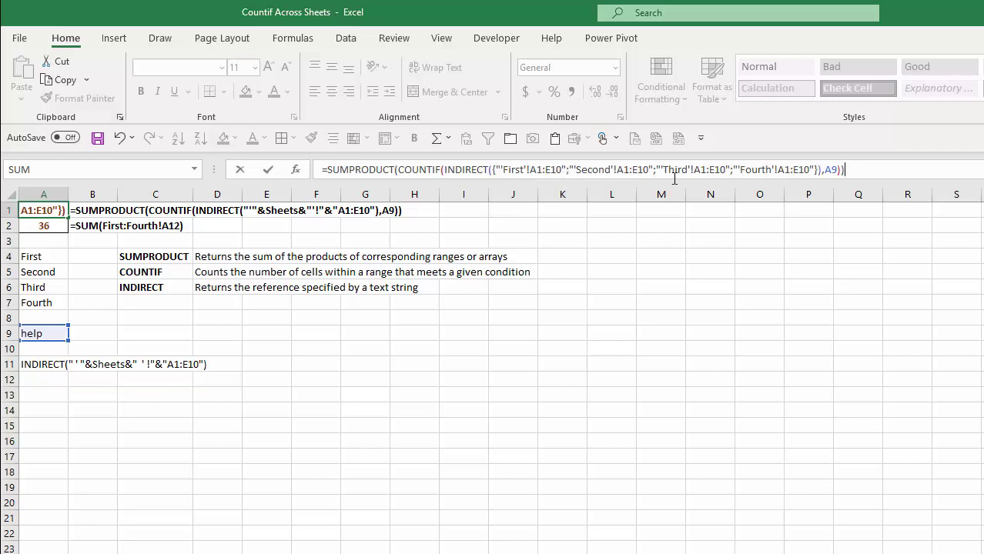
key("ctrl+z")
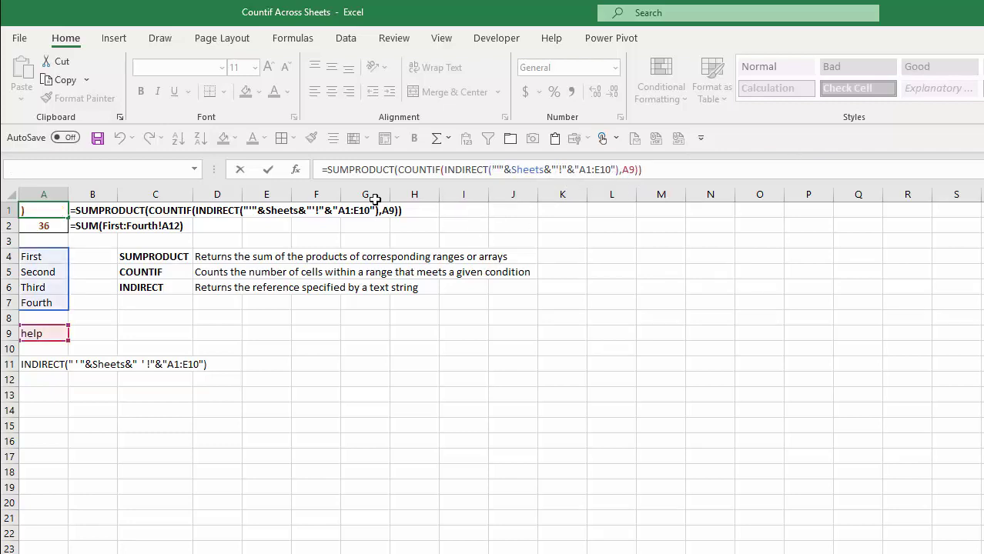
left_click(396, 170)
left_click(400, 197)
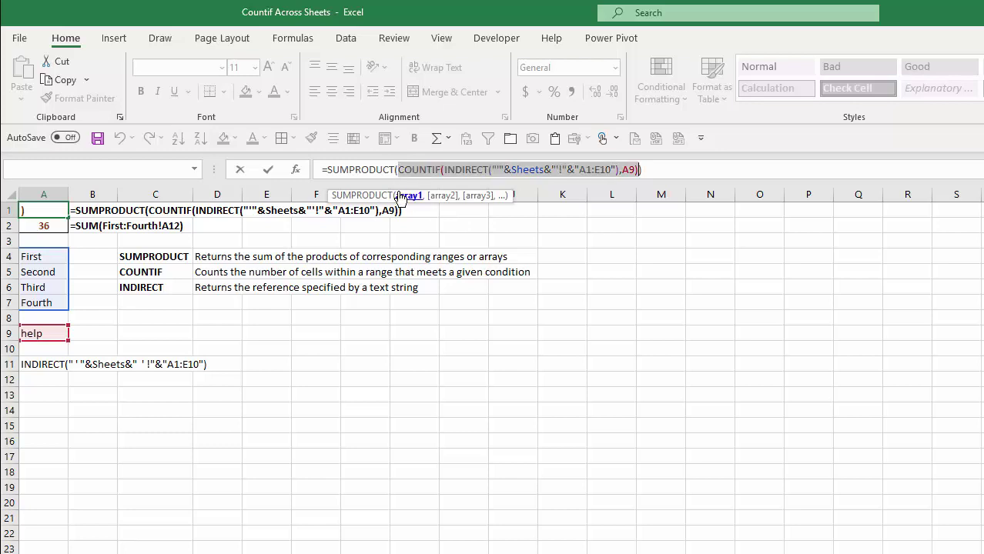
key("F9")
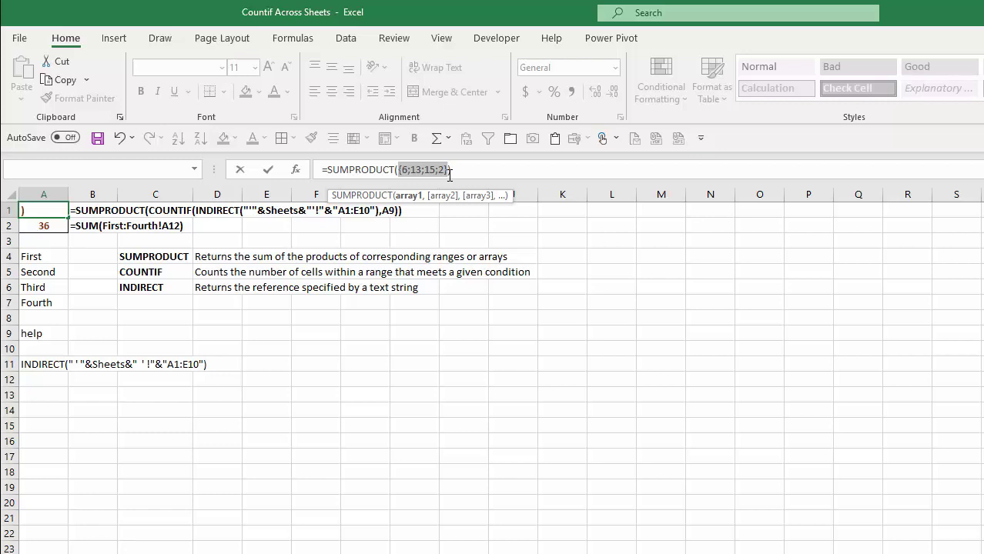
key("Escape")
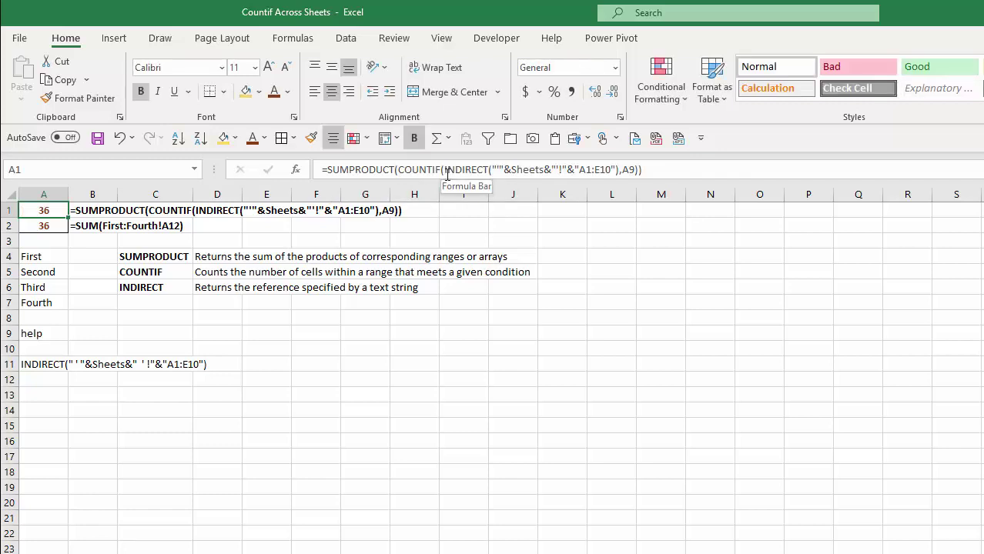
left_click(39, 338)
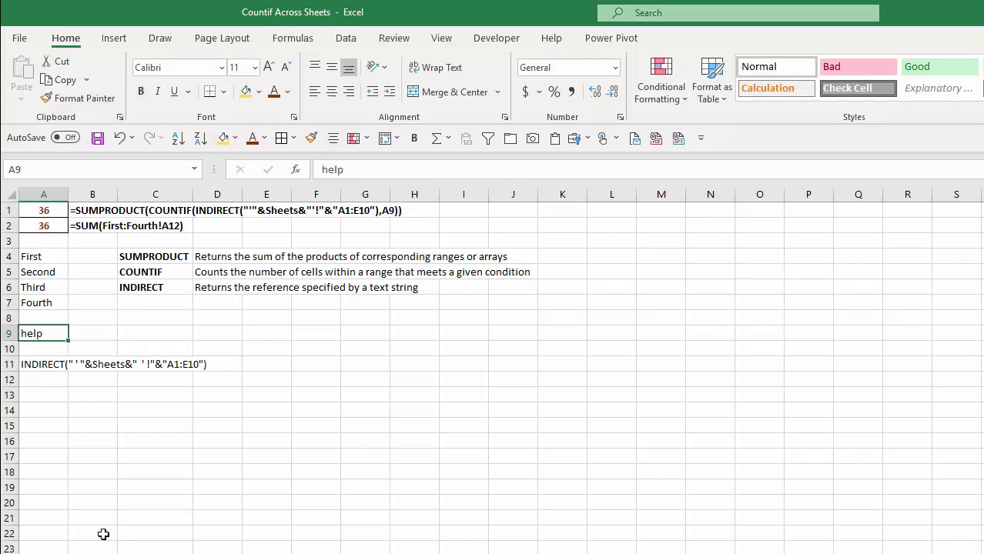
type("ok")
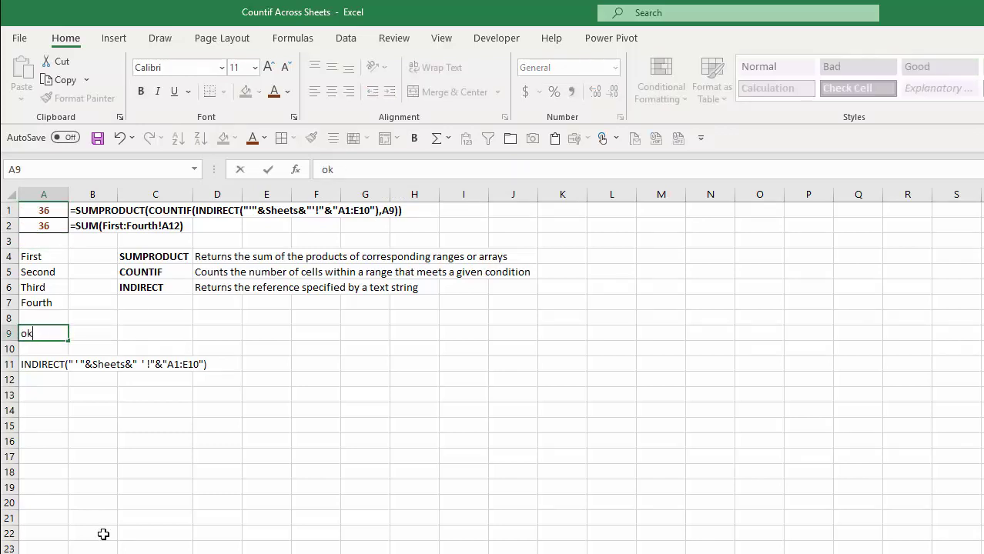
key("Return")
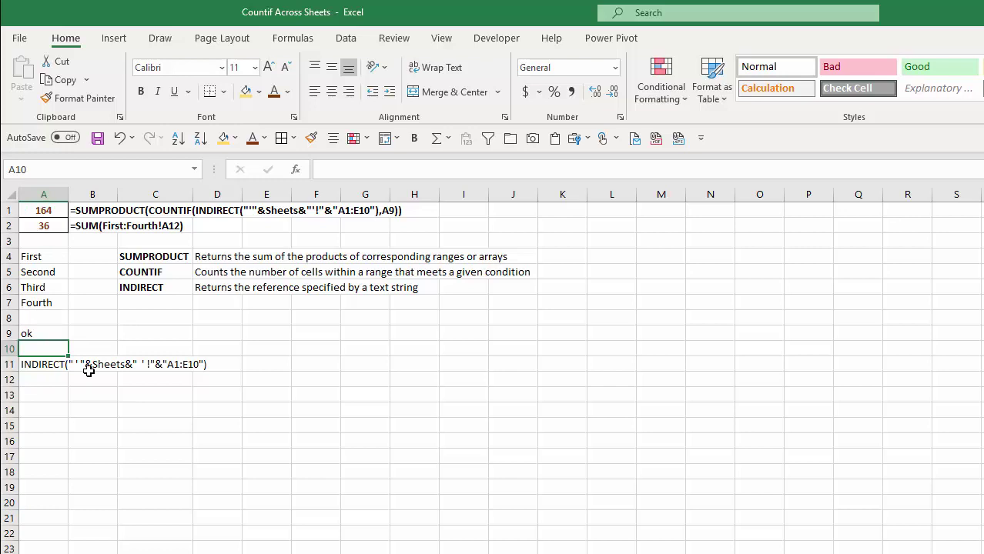
left_click(51, 364)
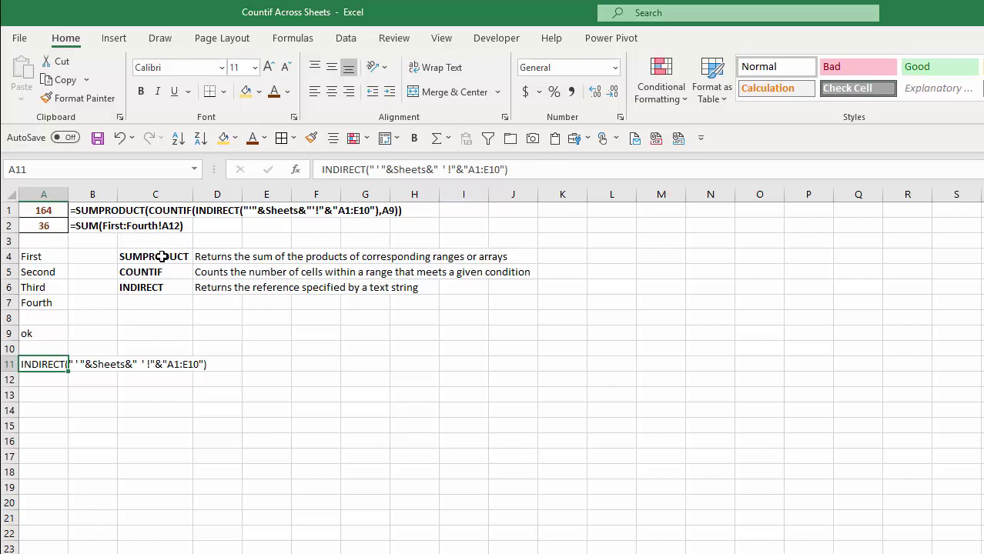
left_click(52, 331)
type("help")
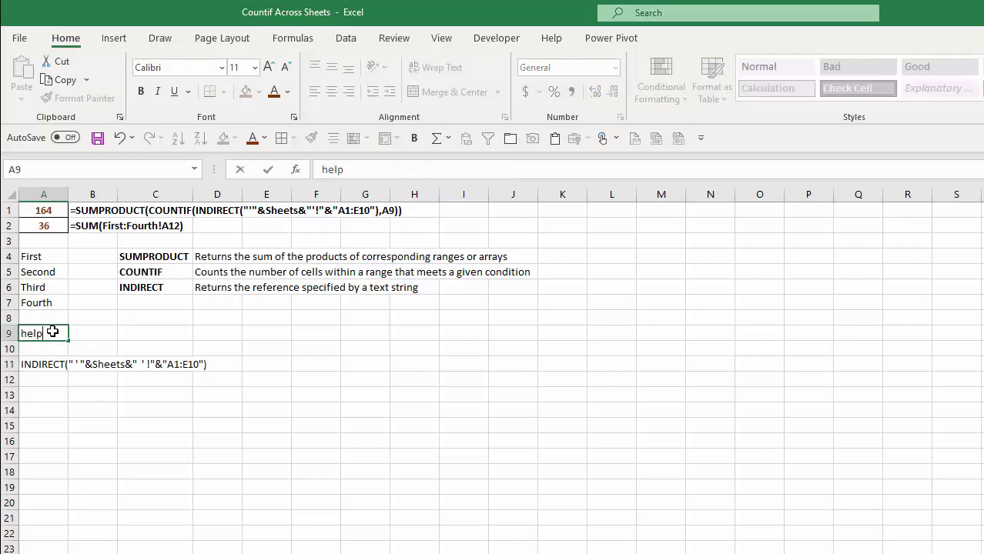
key("Return")
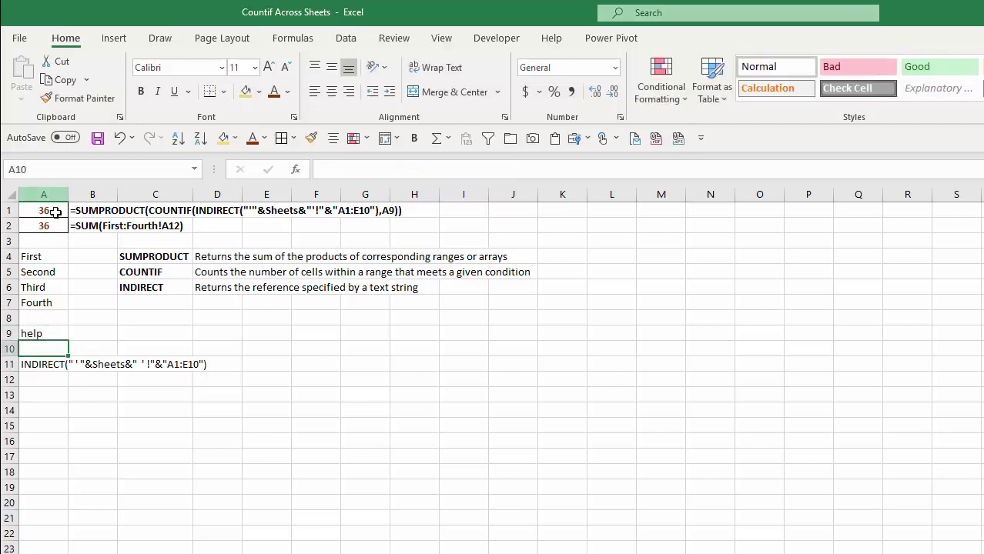